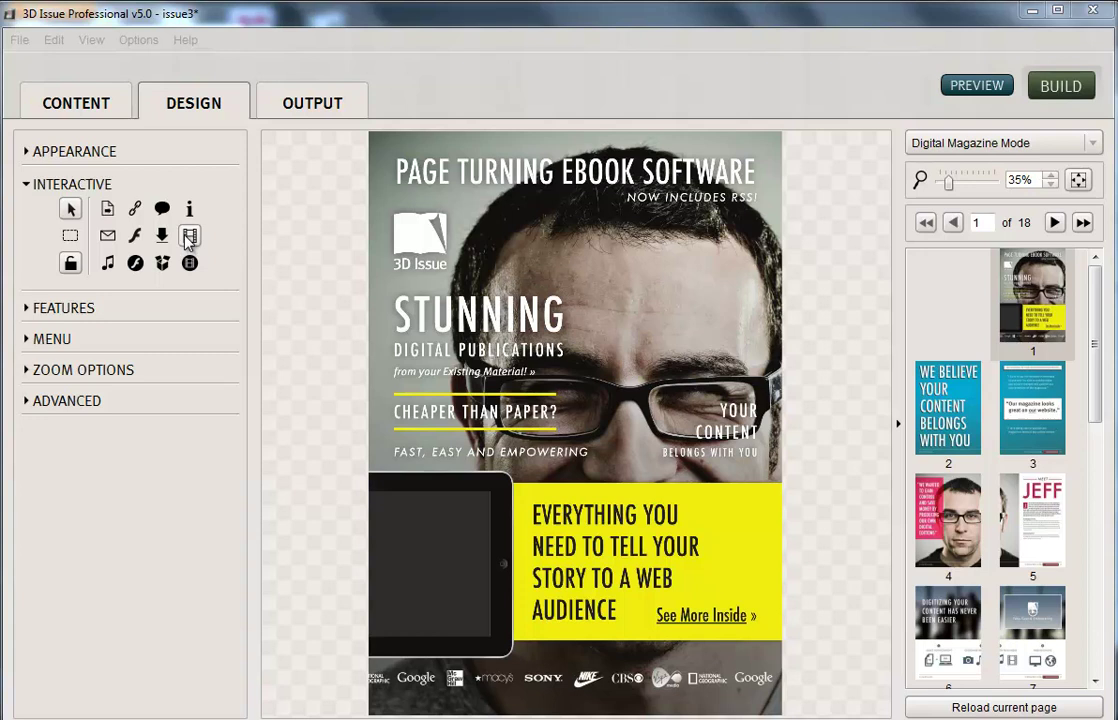
Draw an embedded video button over the cover's tablet screen that plays frontcovervideo.mp4
{"action": "left_click", "coordinate": [1036, 286]}
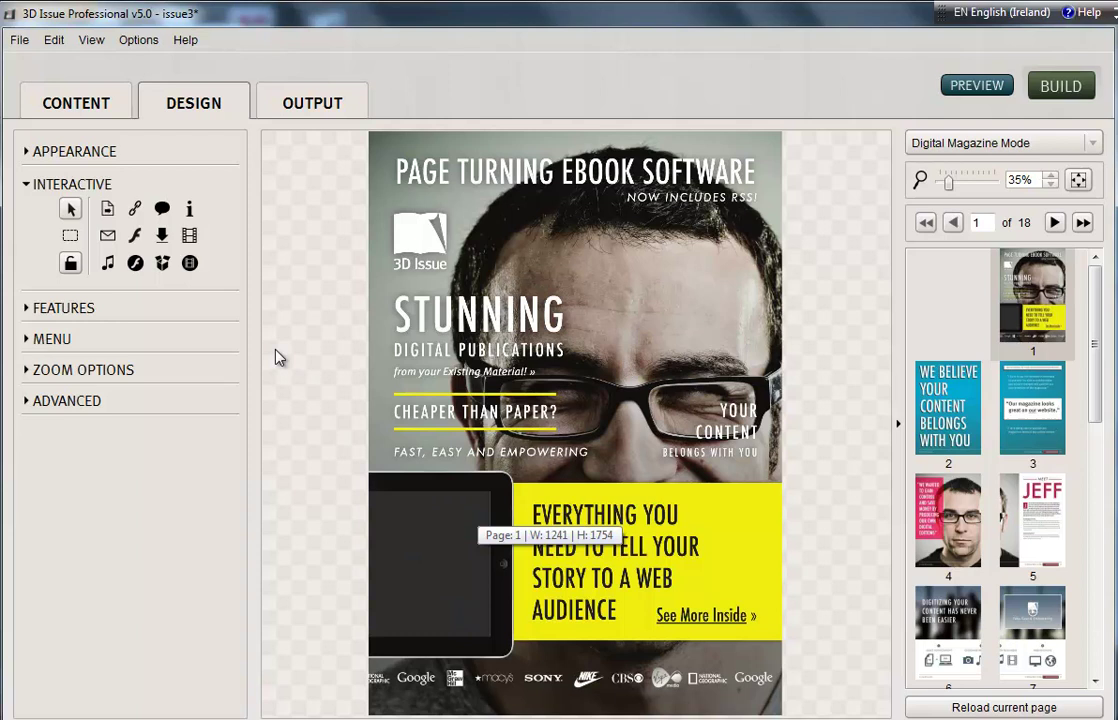
{"action": "left_click", "coordinate": [190, 265]}
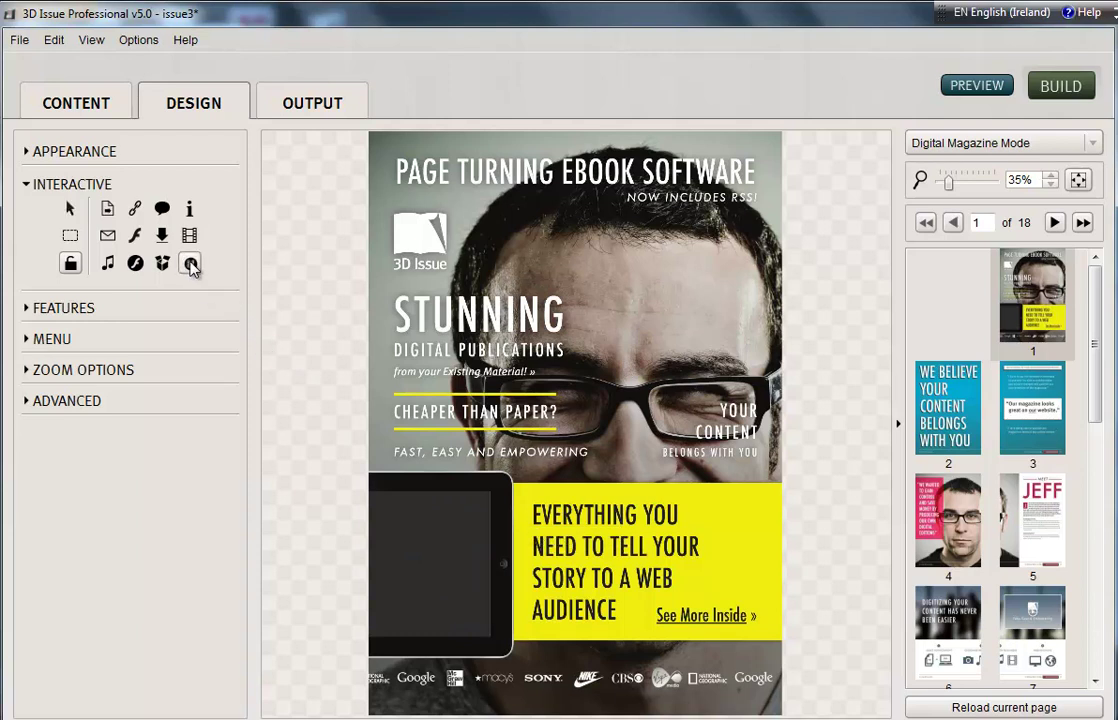
{"action": "mouse_move", "coordinate": [491, 632]}
{"action": "left_mouse_down"}
{"action": "mouse_move", "coordinate": [457, 526]}
{"action": "mouse_move", "coordinate": [370, 487]}
{"action": "left_mouse_up"}
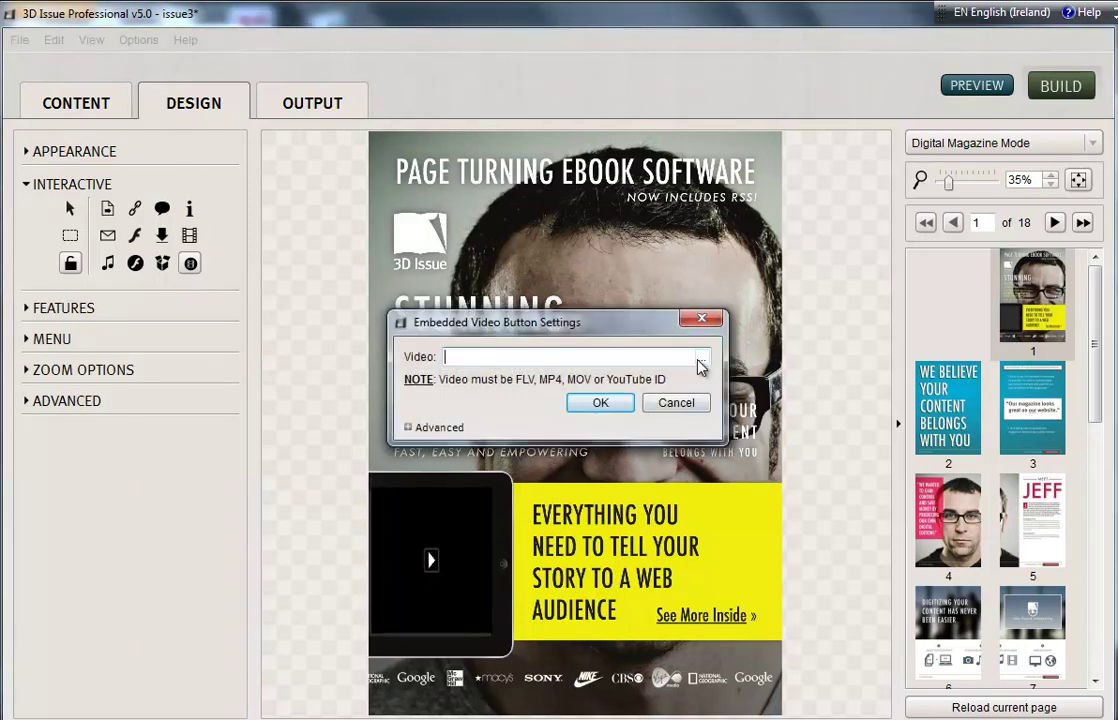
{"action": "left_click", "coordinate": [702, 361]}
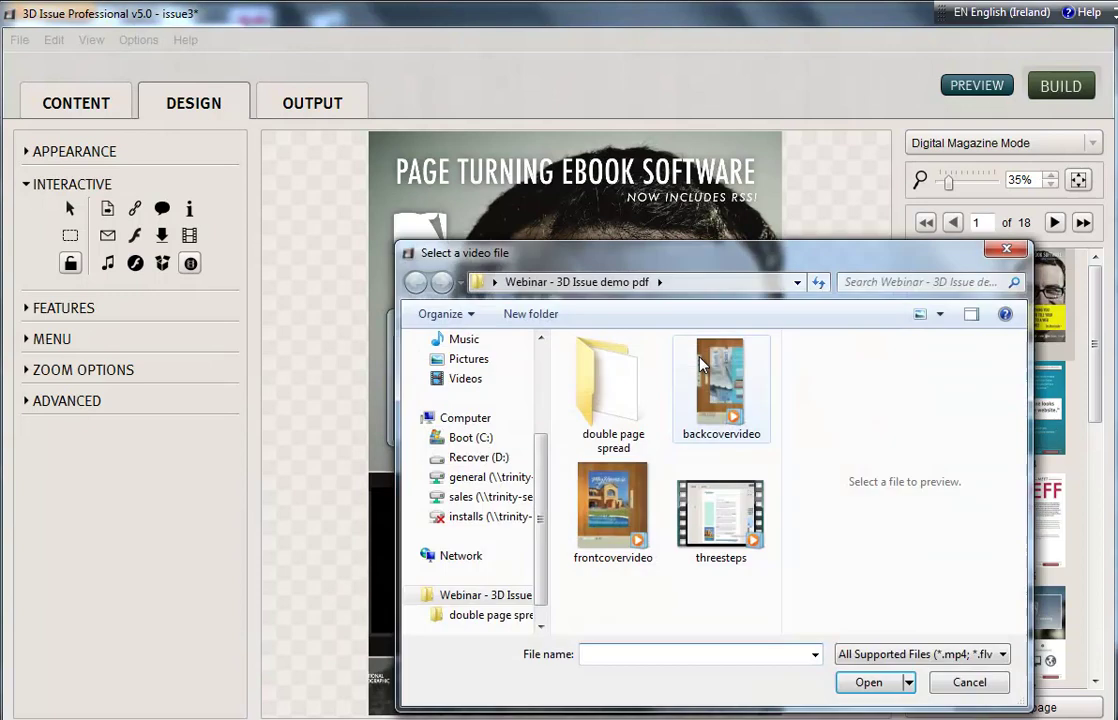
{"action": "left_click", "coordinate": [618, 512]}
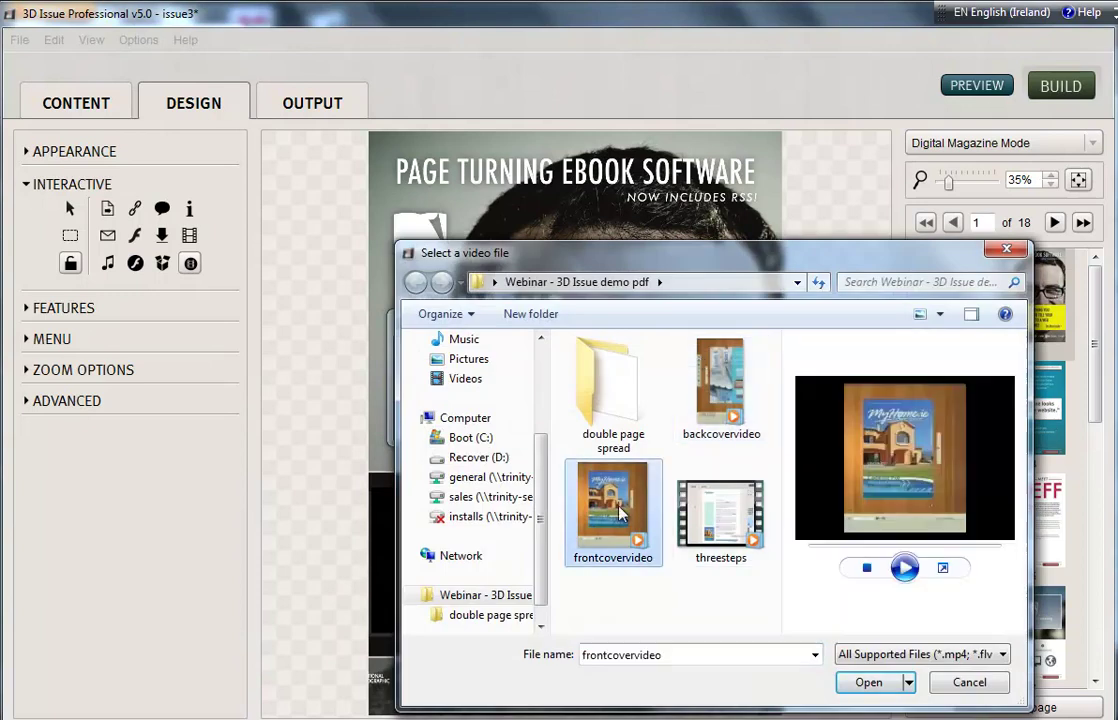
{"action": "left_click", "coordinate": [889, 688]}
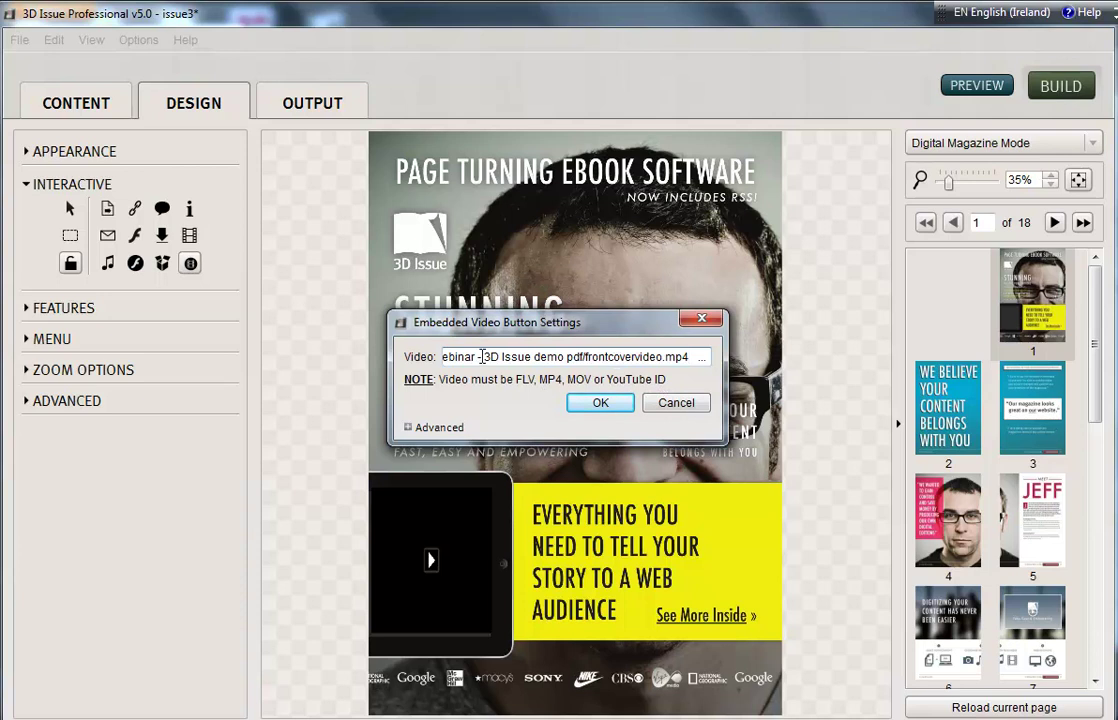
Set the cover video to Auto Start On Page in the Advanced options
{"action": "left_click", "coordinate": [409, 428]}
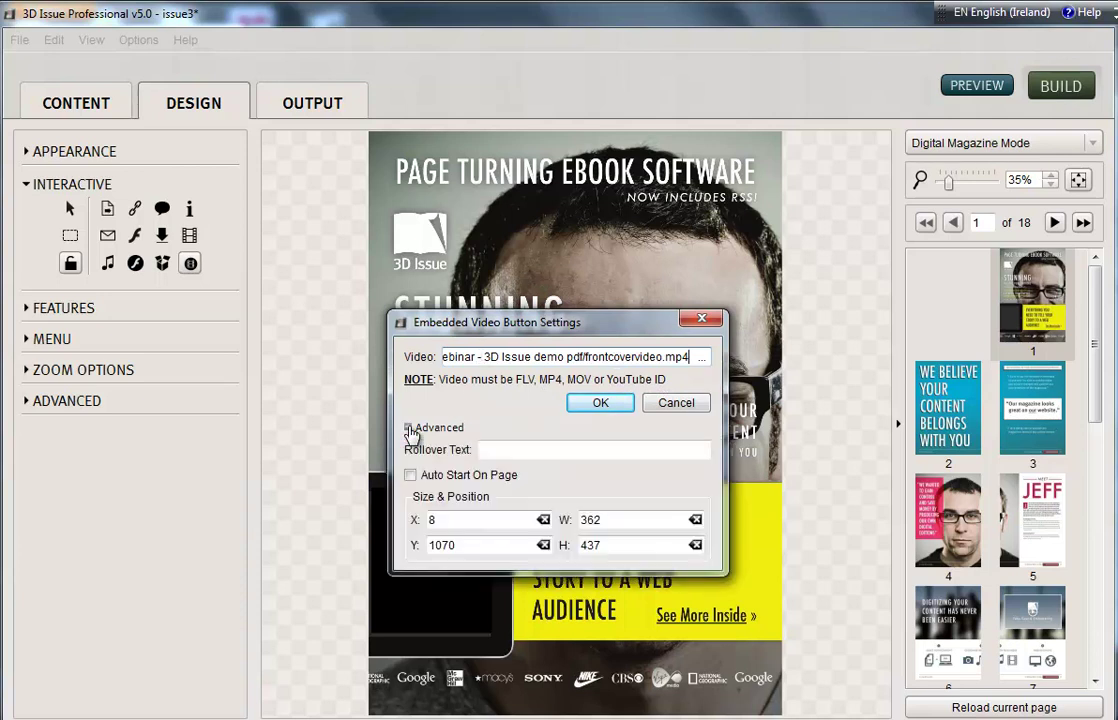
{"action": "left_click", "coordinate": [410, 476]}
{"action": "left_click", "coordinate": [495, 449]}
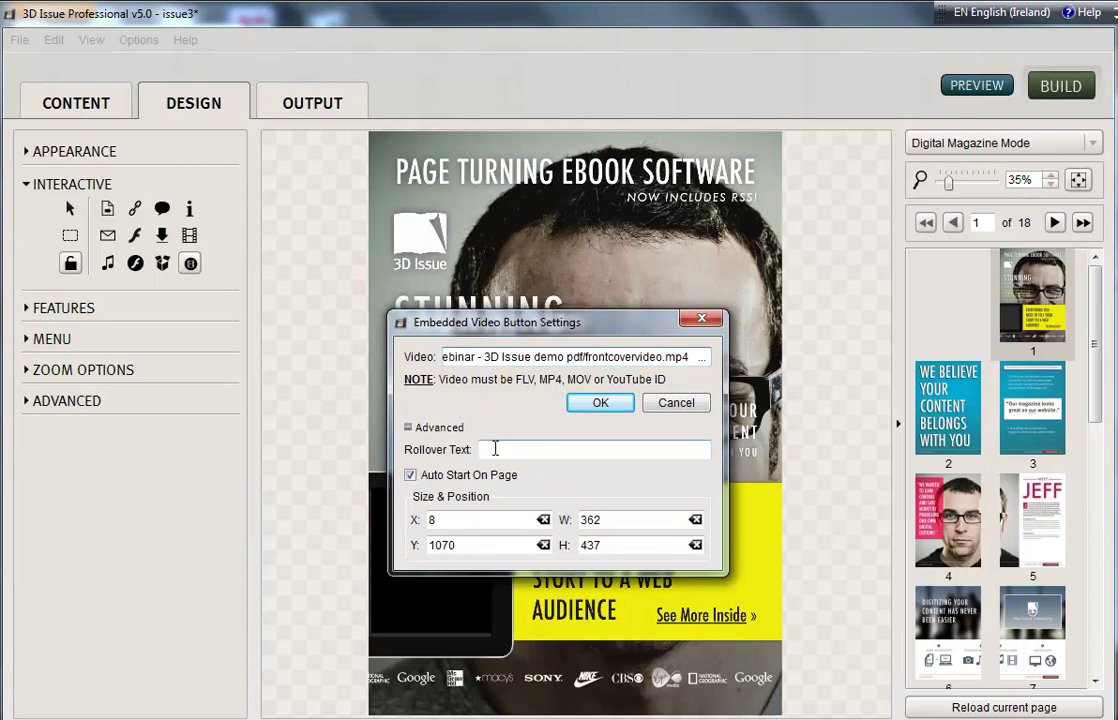
Confirm the video settings, make the cover video area slightly taller, and go to page 7
{"action": "left_click", "coordinate": [603, 403]}
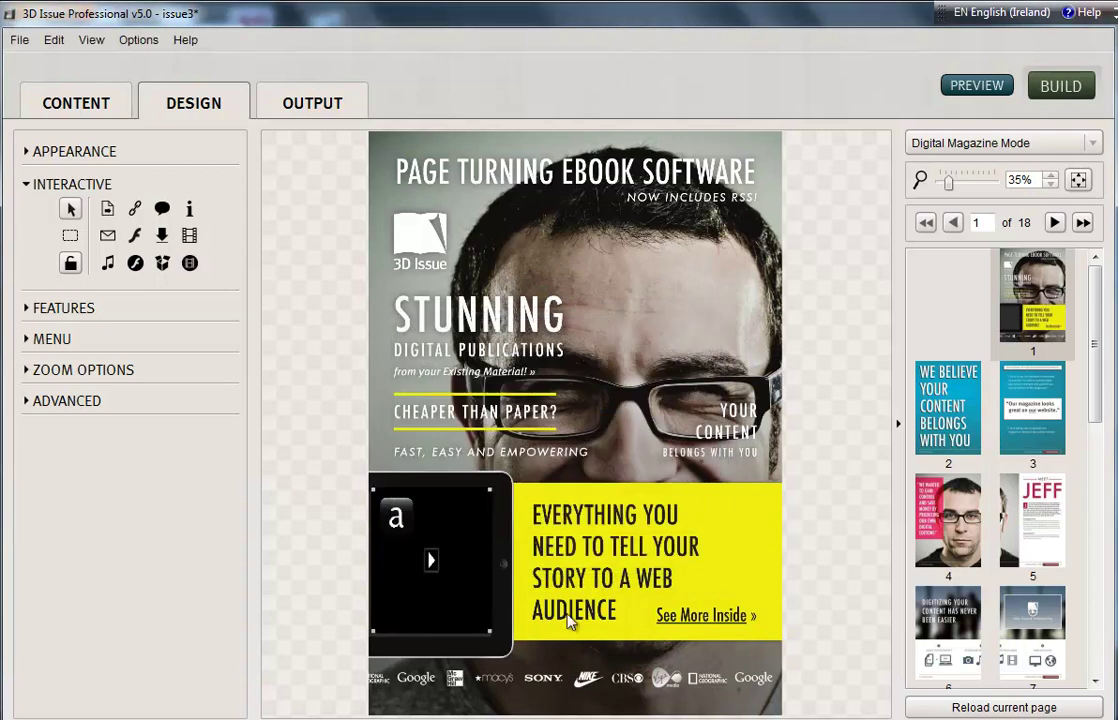
{"action": "left_click_drag", "start_coordinate": [490, 631], "coordinate": [489, 637]}
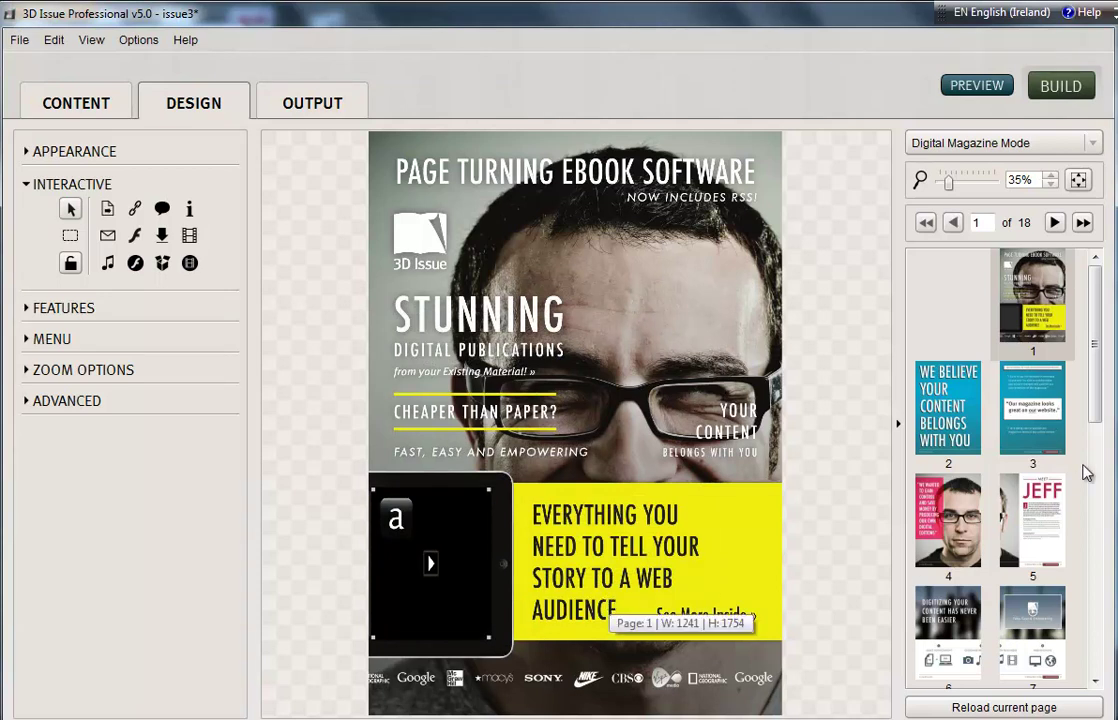
{"action": "left_click_drag", "start_coordinate": [1097, 379], "coordinate": [1108, 466]}
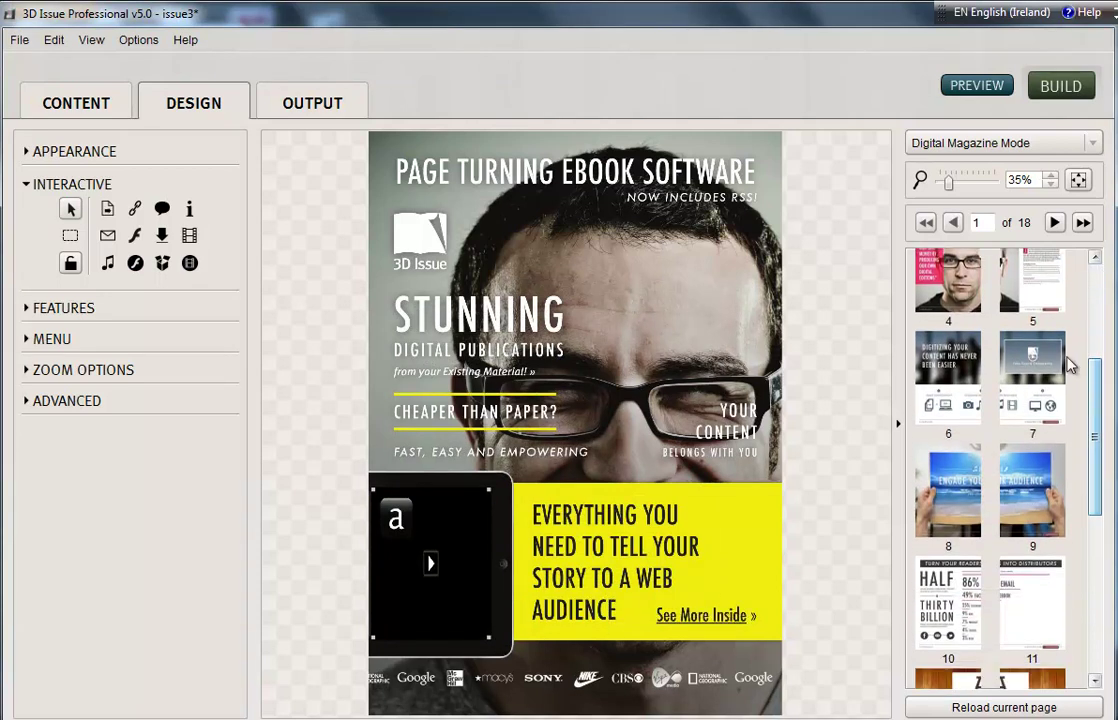
{"action": "left_click", "coordinate": [1027, 362]}
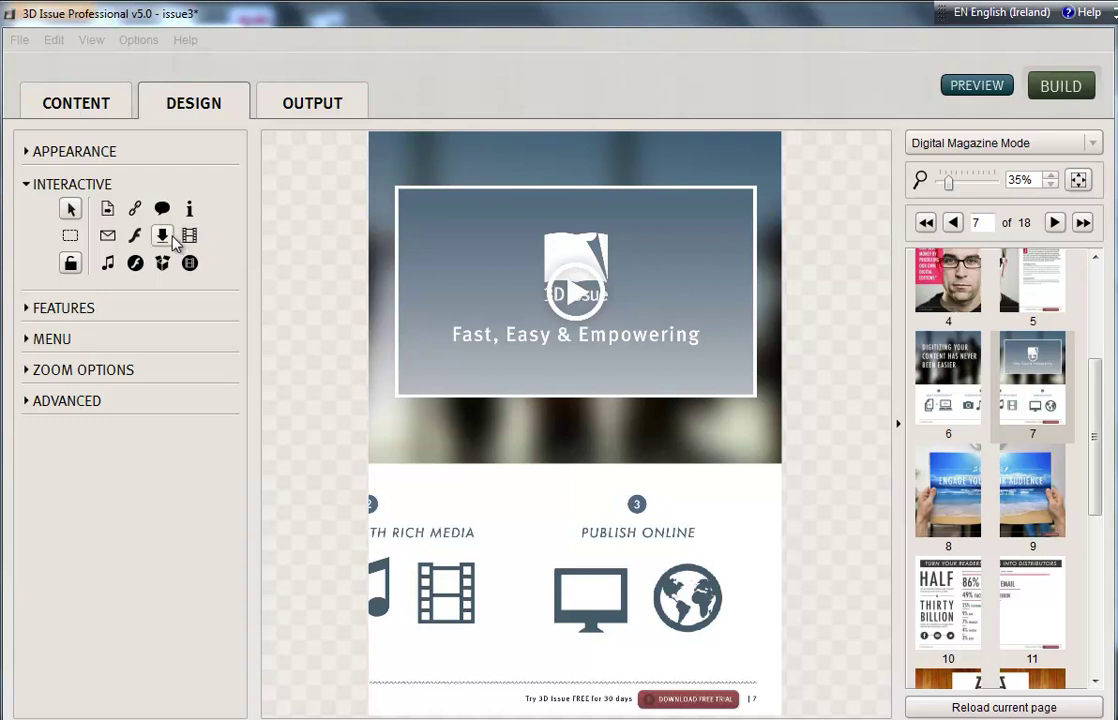
Draw a hotspot over page 7's video frame that plays threesteps.mp4 and show its Advanced options
{"action": "left_click", "coordinate": [70, 236]}
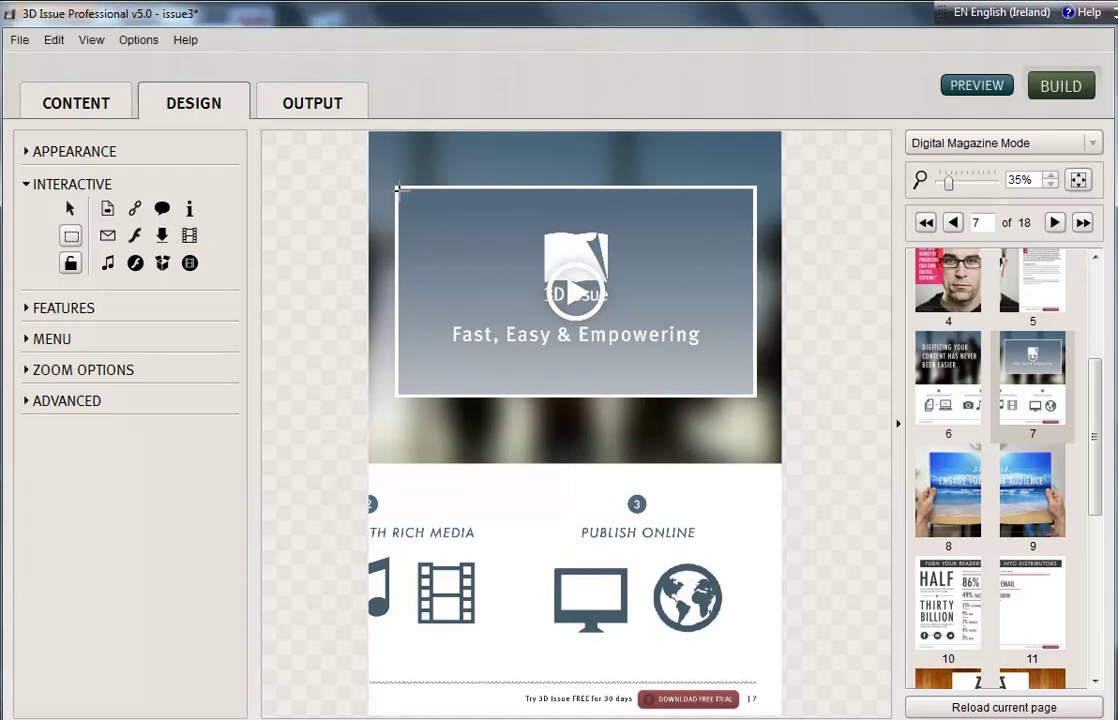
{"action": "left_click_drag", "start_coordinate": [398, 188], "coordinate": [755, 395]}
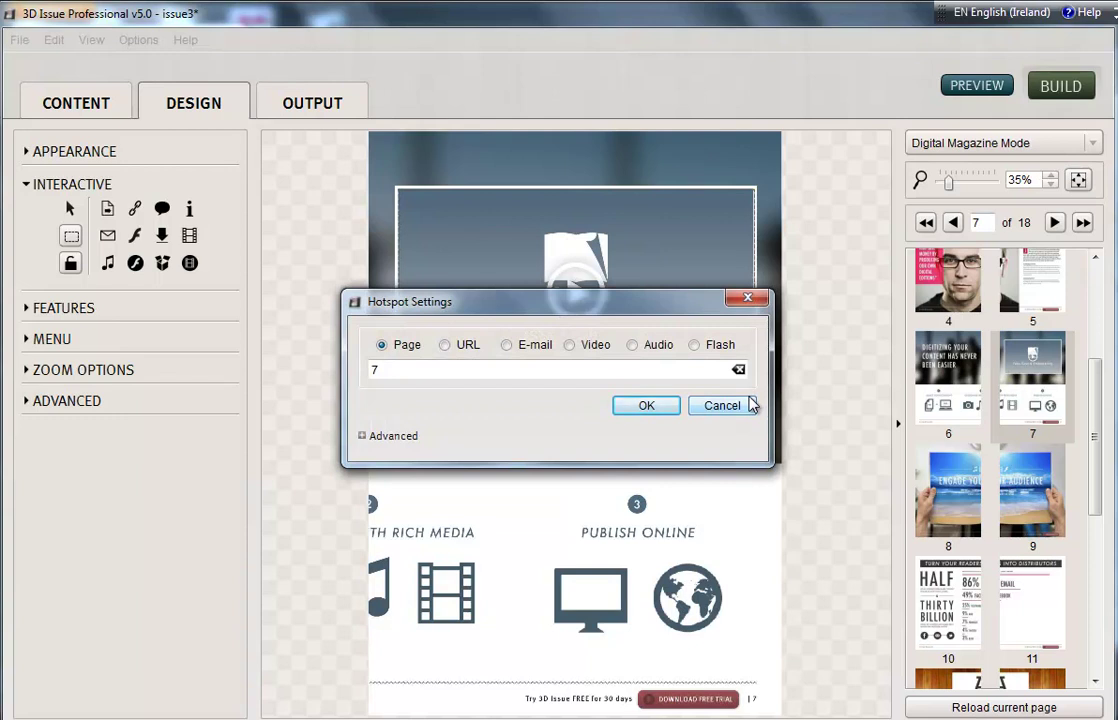
{"action": "left_click", "coordinate": [580, 351]}
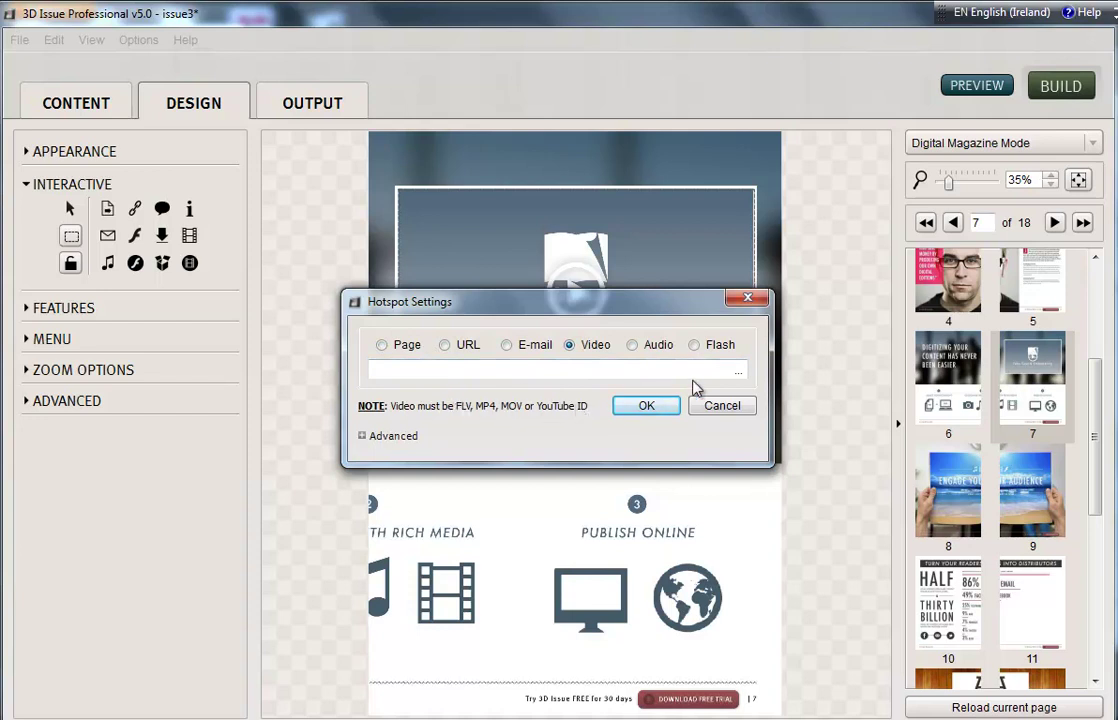
{"action": "left_click", "coordinate": [739, 372]}
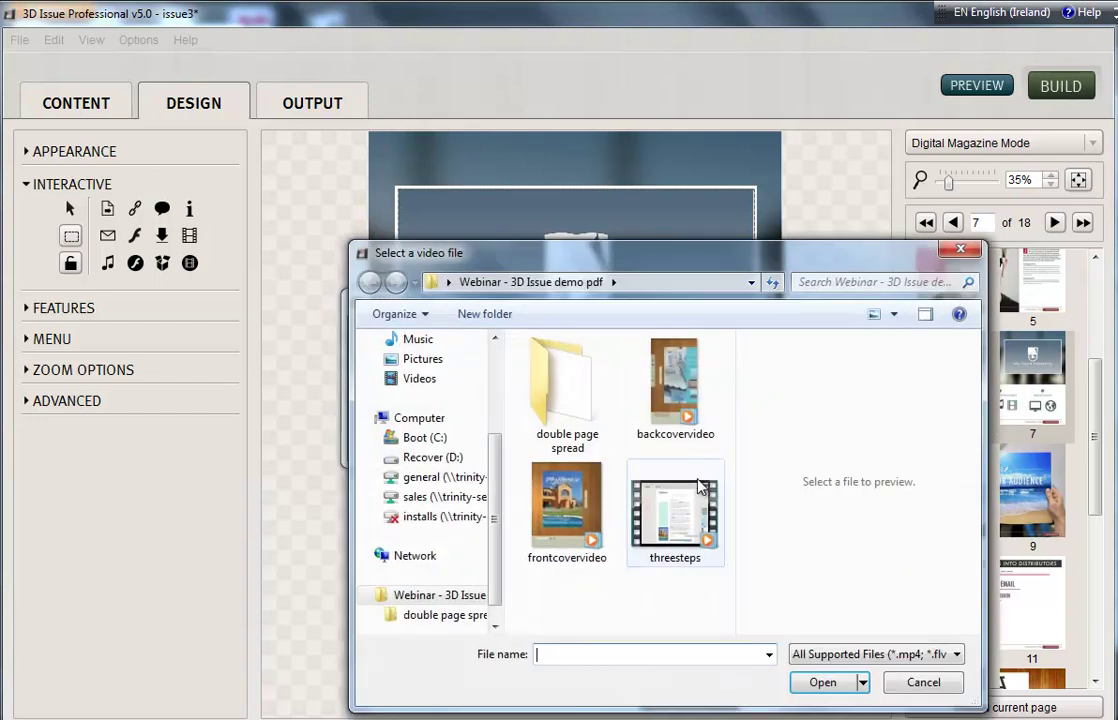
{"action": "left_click", "coordinate": [668, 505]}
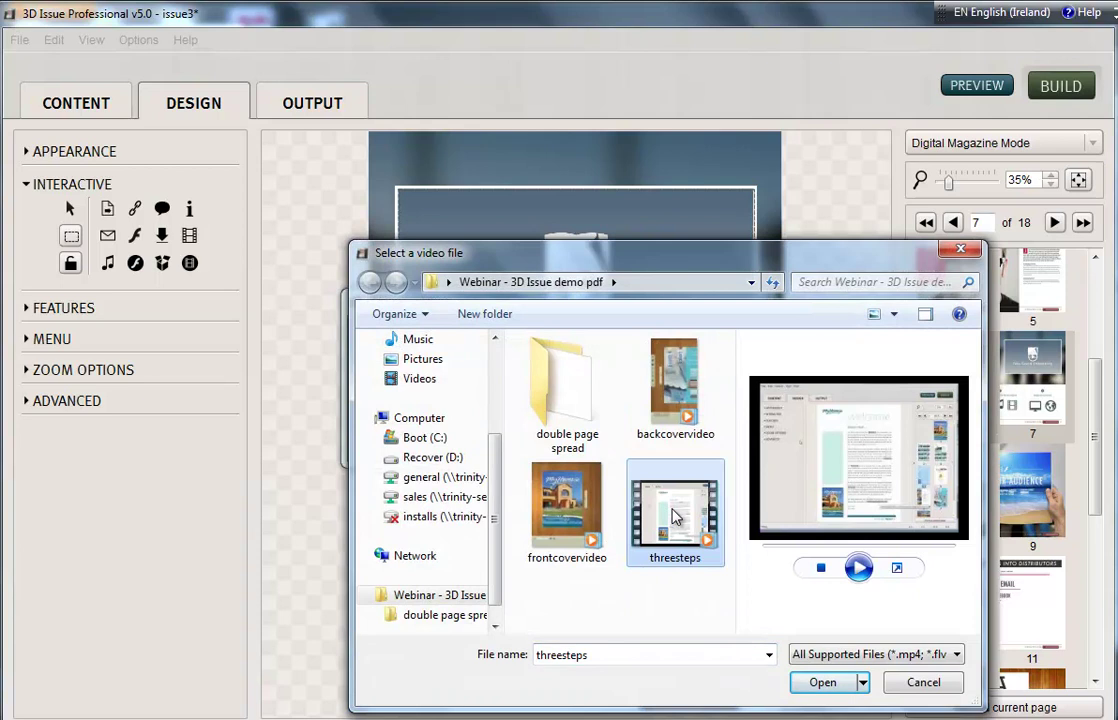
{"action": "left_click", "coordinate": [843, 684]}
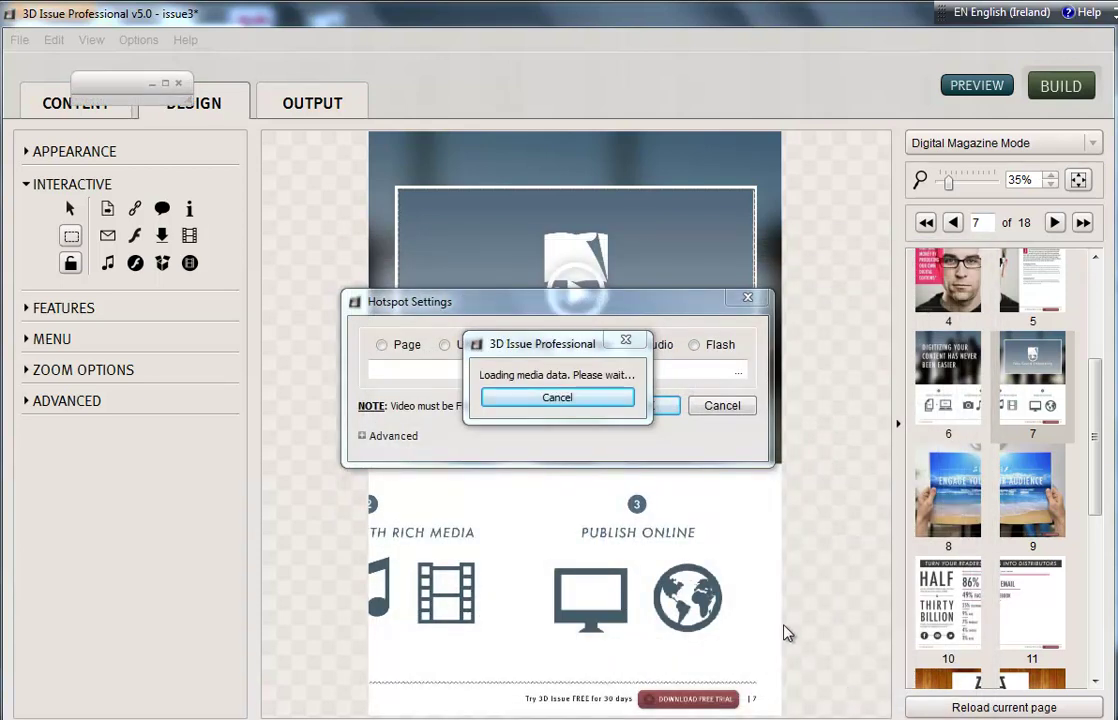
{"action": "left_click", "coordinate": [363, 436]}
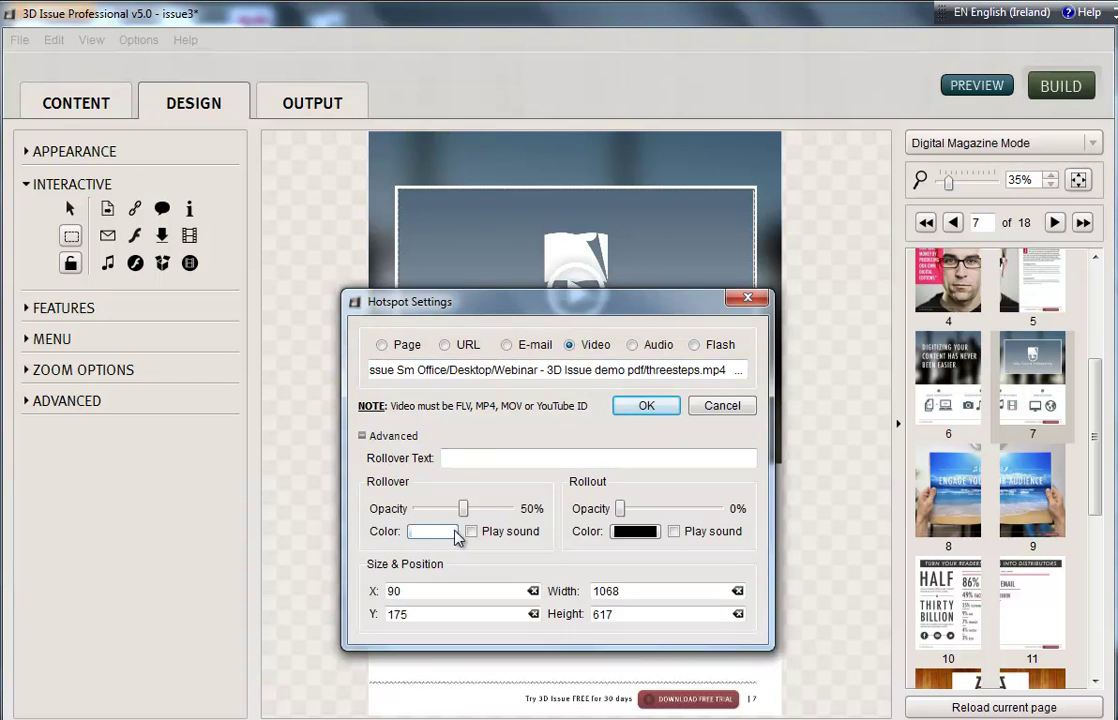
Give the hotspot a crimson (194,18,94) rollout colour at 27% opacity and apply it
{"action": "left_click", "coordinate": [636, 531]}
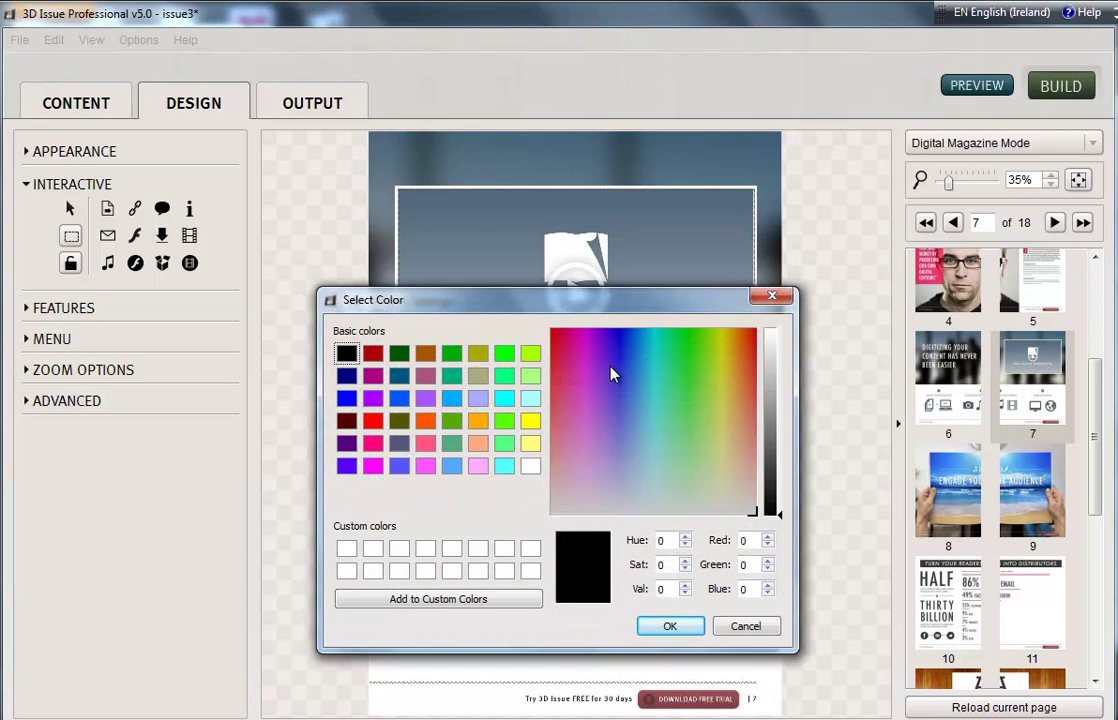
{"action": "left_click", "coordinate": [746, 341]}
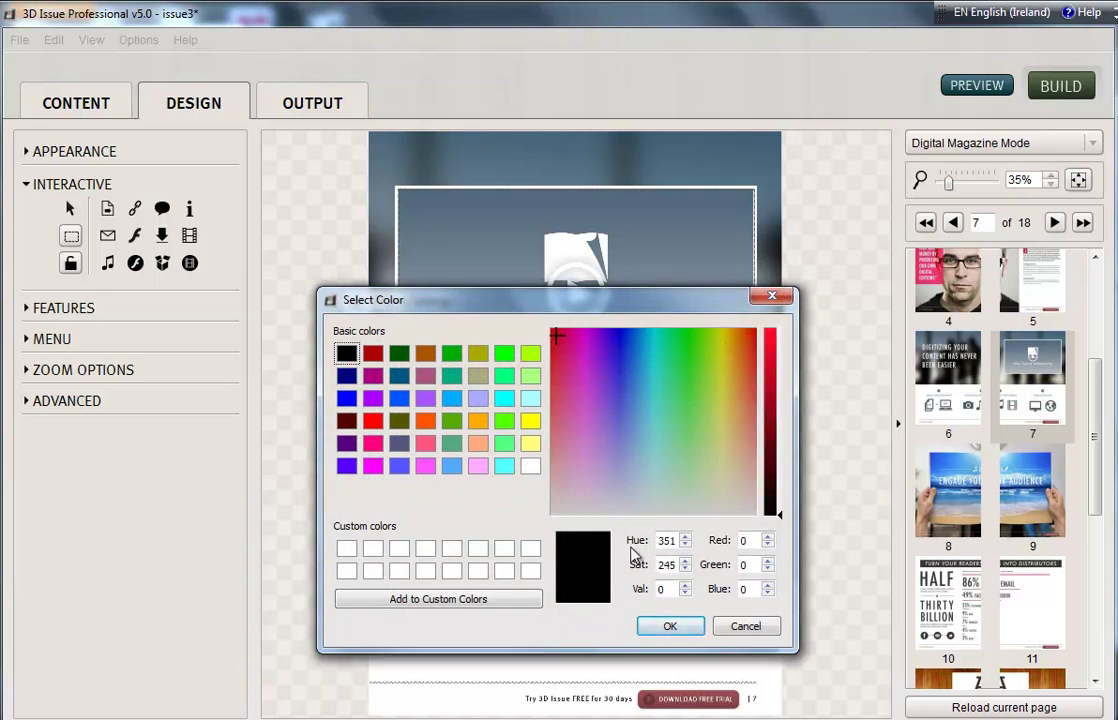
{"action": "left_click", "coordinate": [669, 625]}
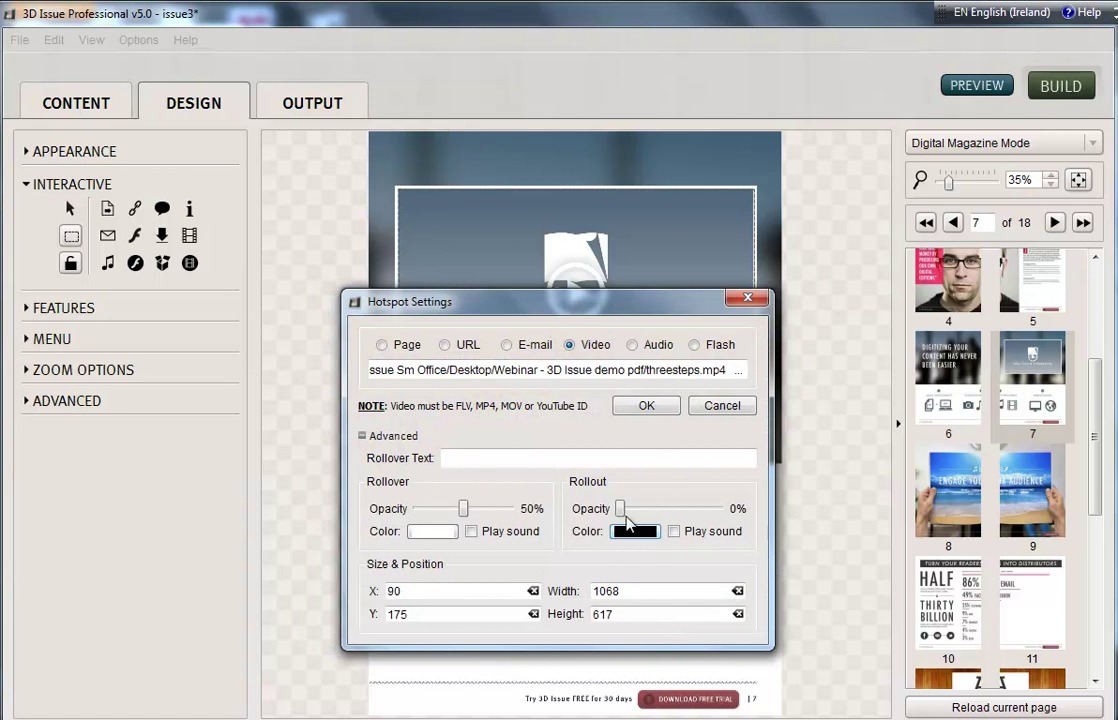
{"action": "left_click", "coordinate": [630, 531]}
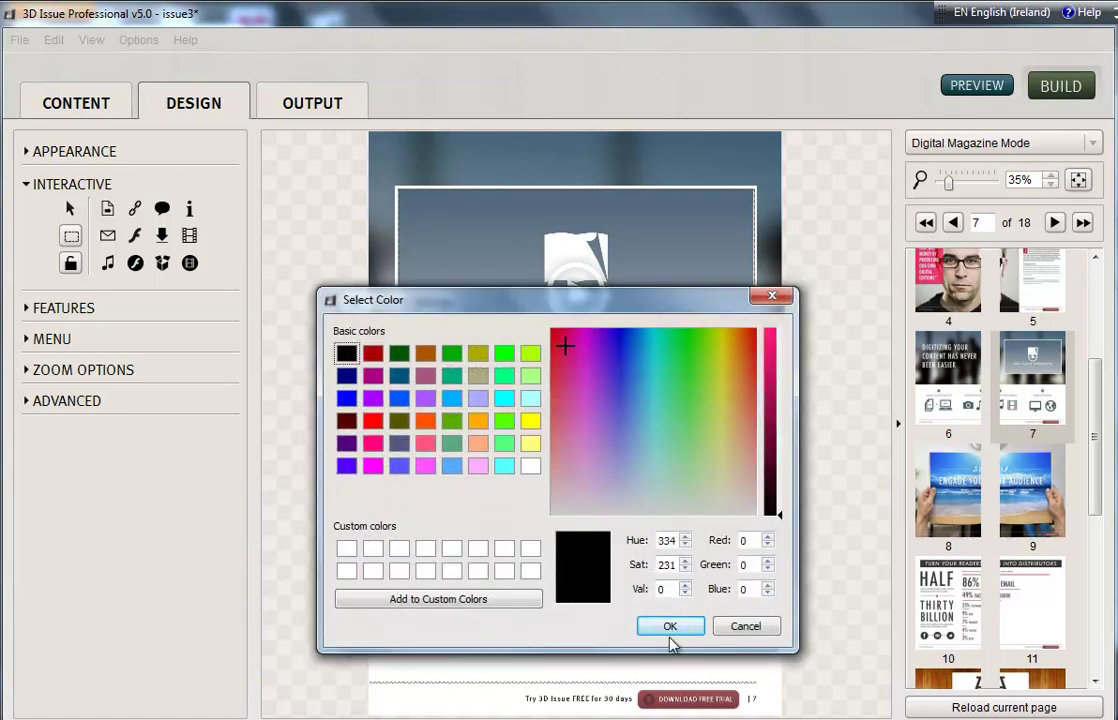
{"action": "left_click", "coordinate": [773, 407]}
{"action": "left_click", "coordinate": [773, 372]}
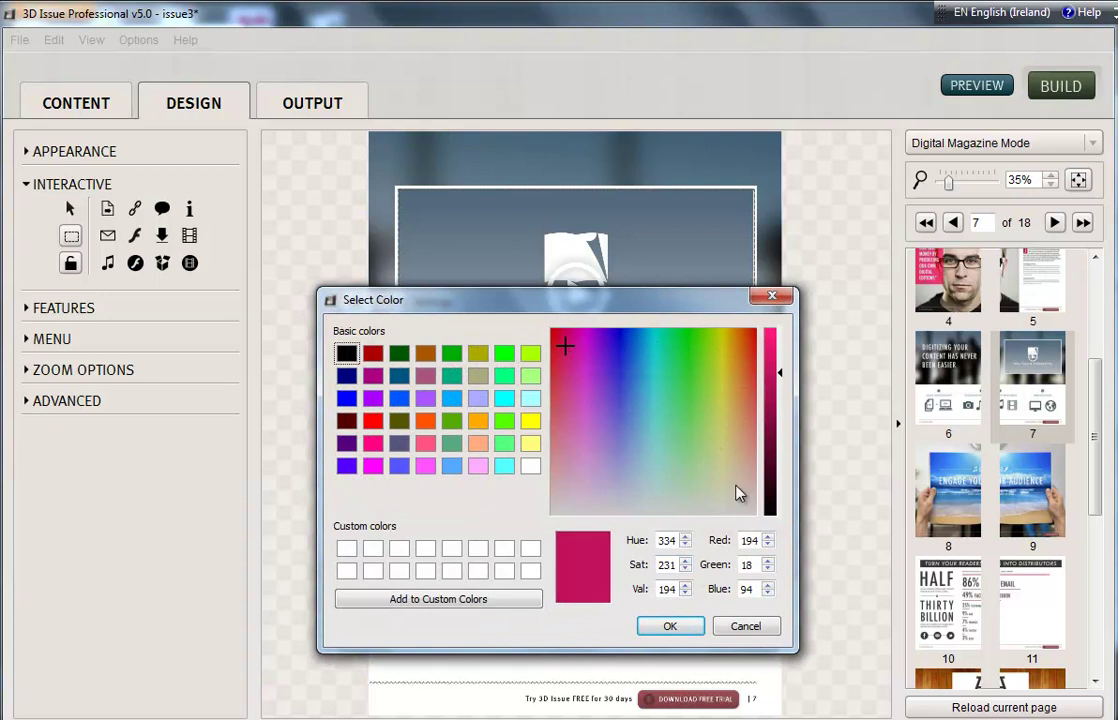
{"action": "left_click", "coordinate": [670, 626]}
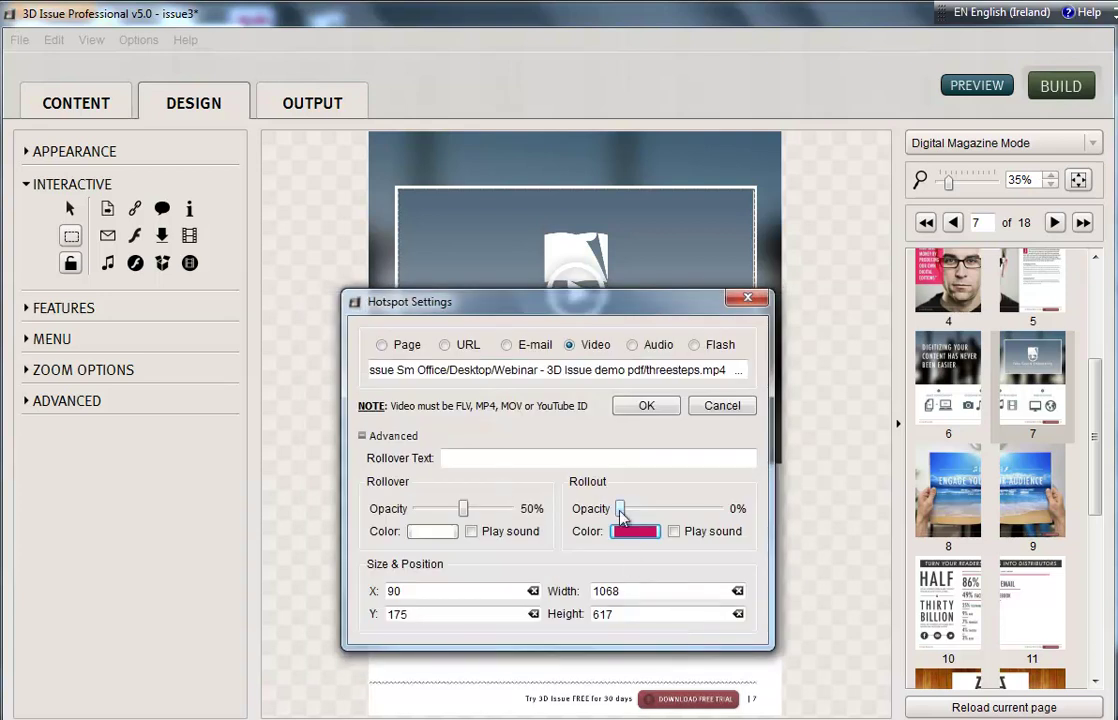
{"action": "left_click_drag", "start_coordinate": [620, 512], "coordinate": [645, 515]}
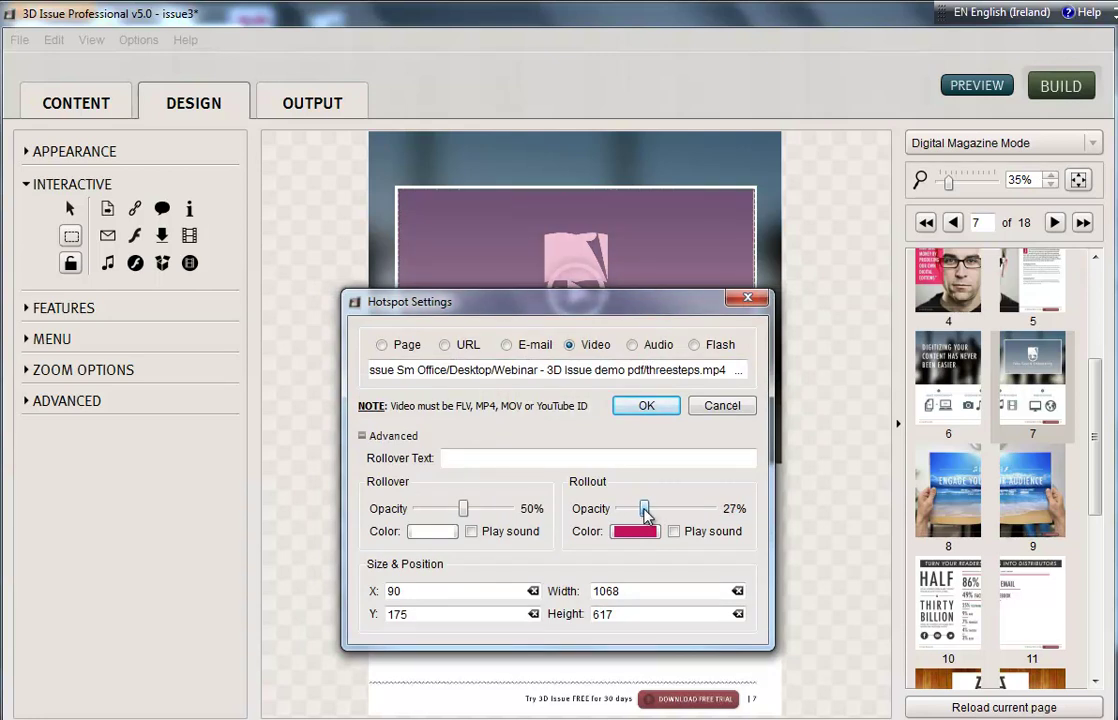
{"action": "left_click", "coordinate": [646, 407]}
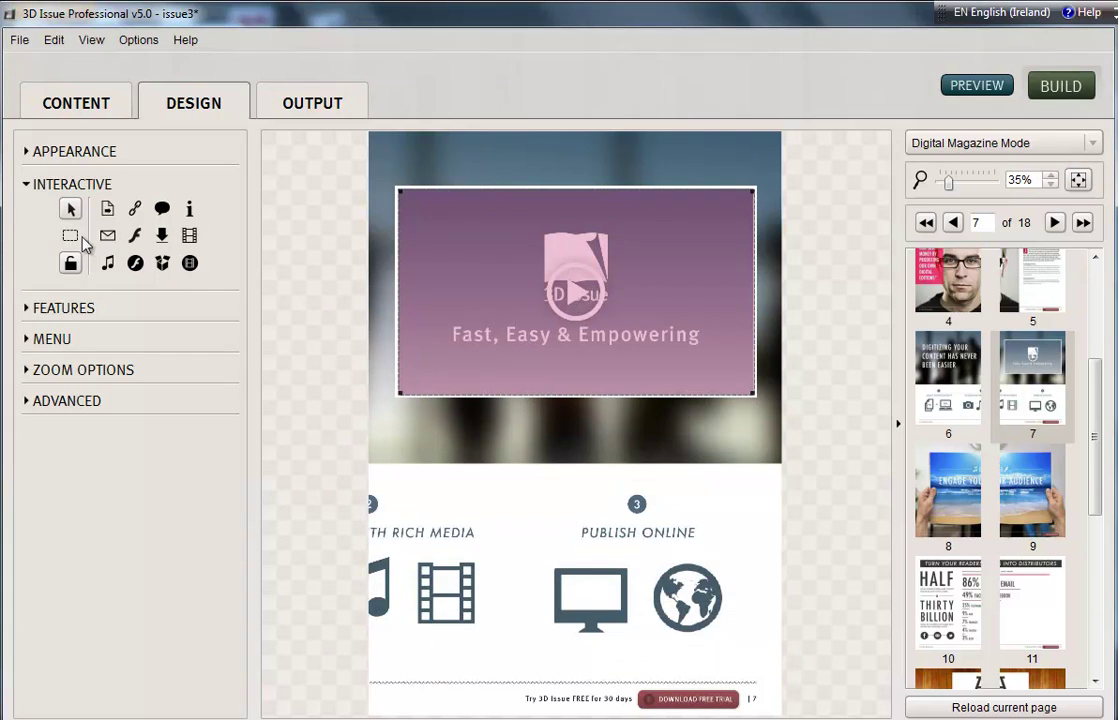
Place a video button playing threesteps.mp4 over the globe icon on page 7
{"action": "left_click", "coordinate": [190, 237]}
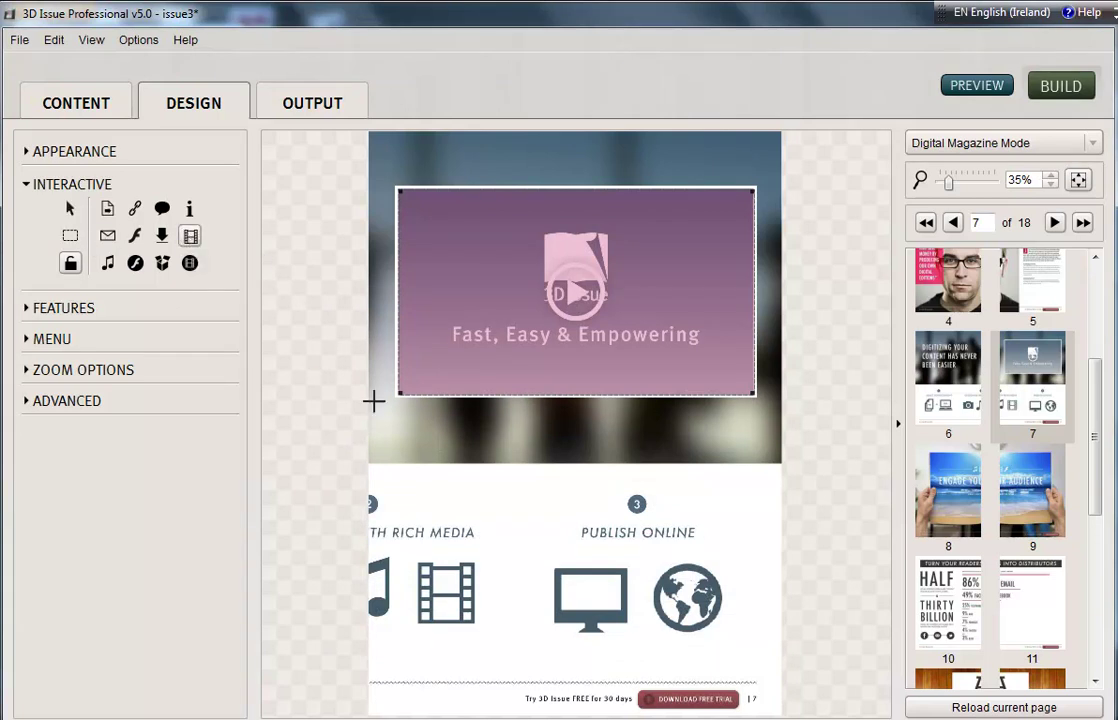
{"action": "left_click_drag", "start_coordinate": [659, 561], "coordinate": [722, 626]}
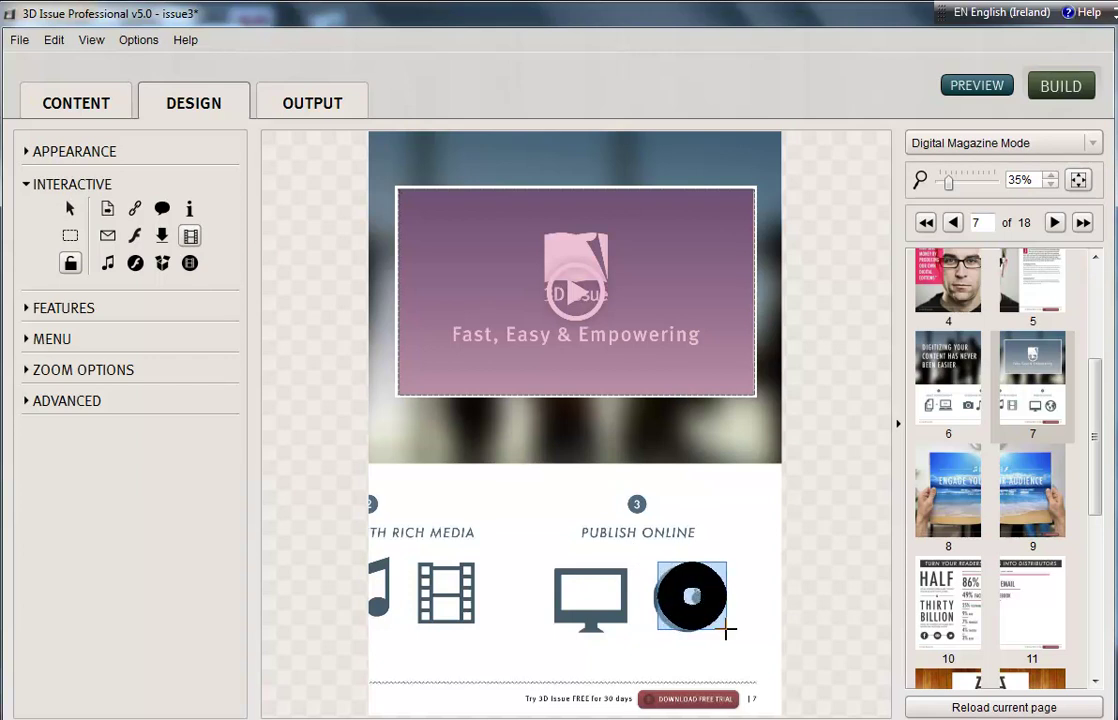
{"action": "left_click", "coordinate": [702, 360]}
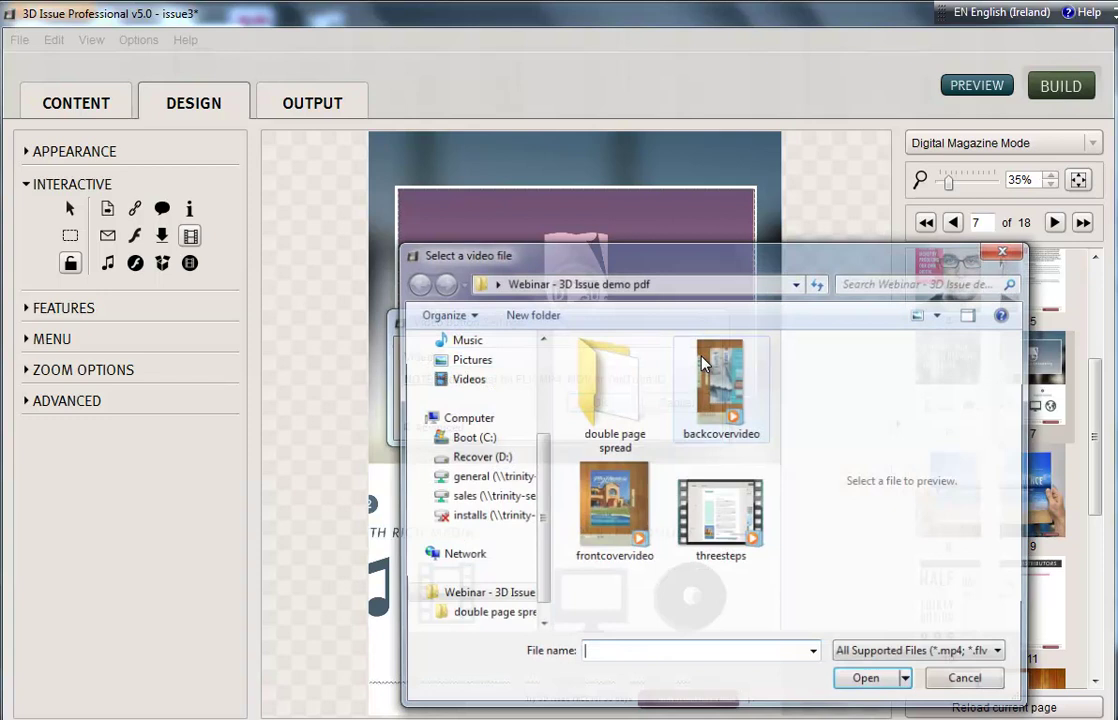
{"action": "left_click", "coordinate": [720, 510]}
{"action": "left_click", "coordinate": [869, 682]}
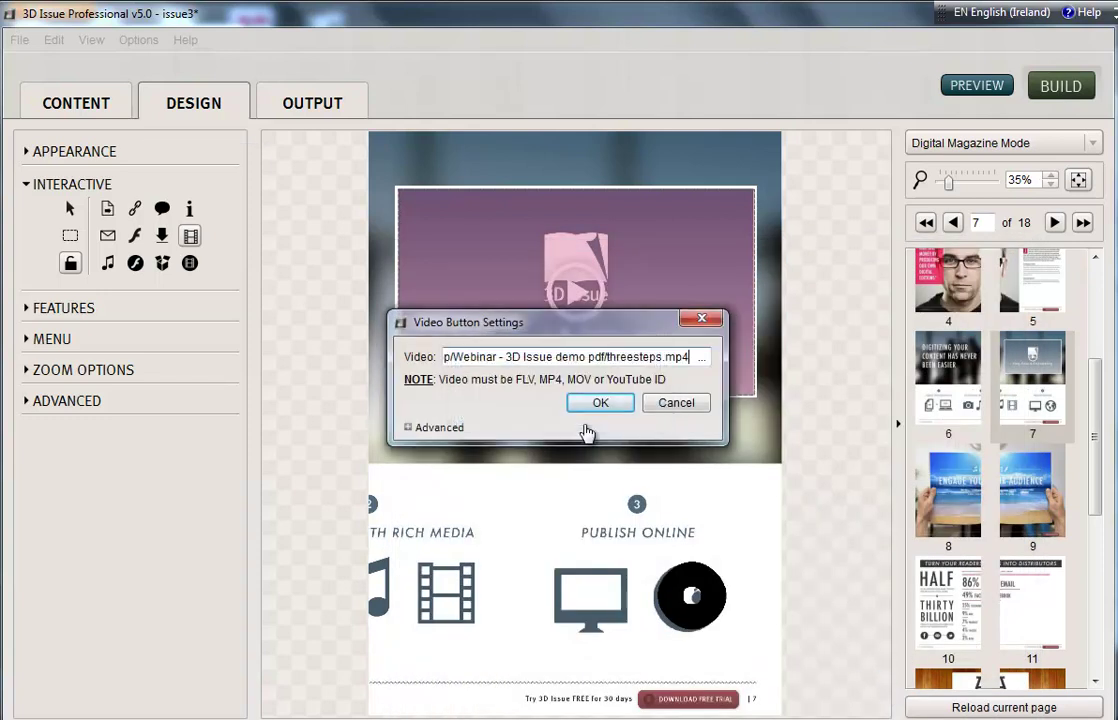
{"action": "left_click", "coordinate": [599, 404]}
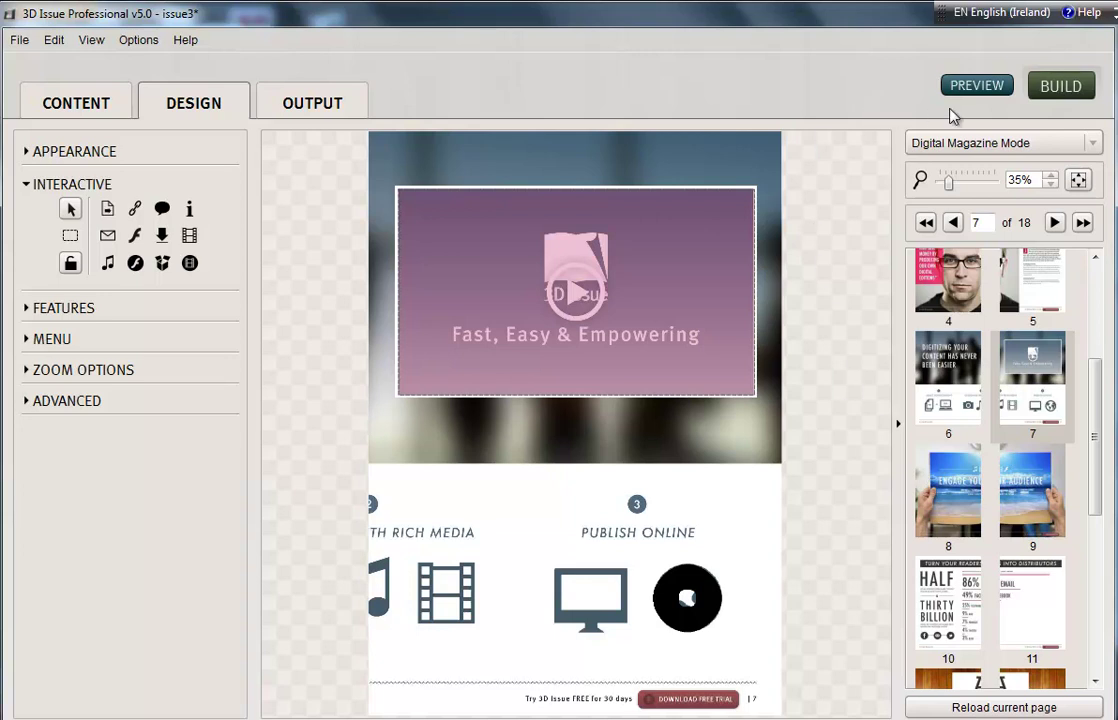
Save the issue, preview it, and turn to the page 7 spread
{"action": "left_click", "coordinate": [979, 87]}
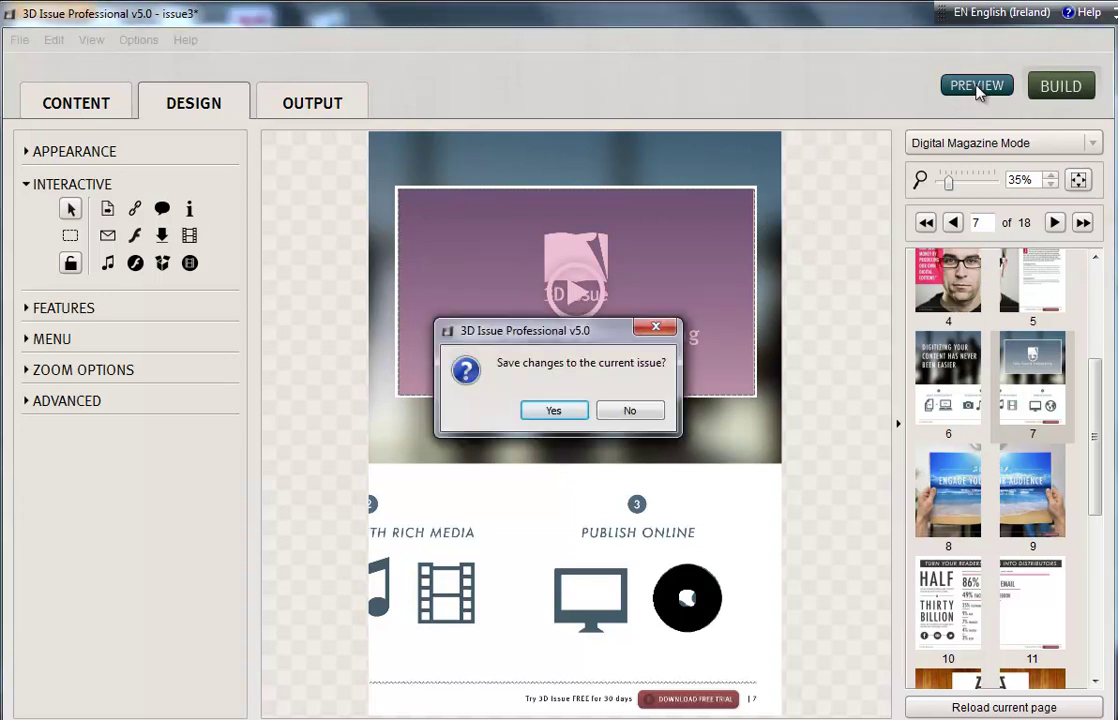
{"action": "left_click", "coordinate": [551, 408]}
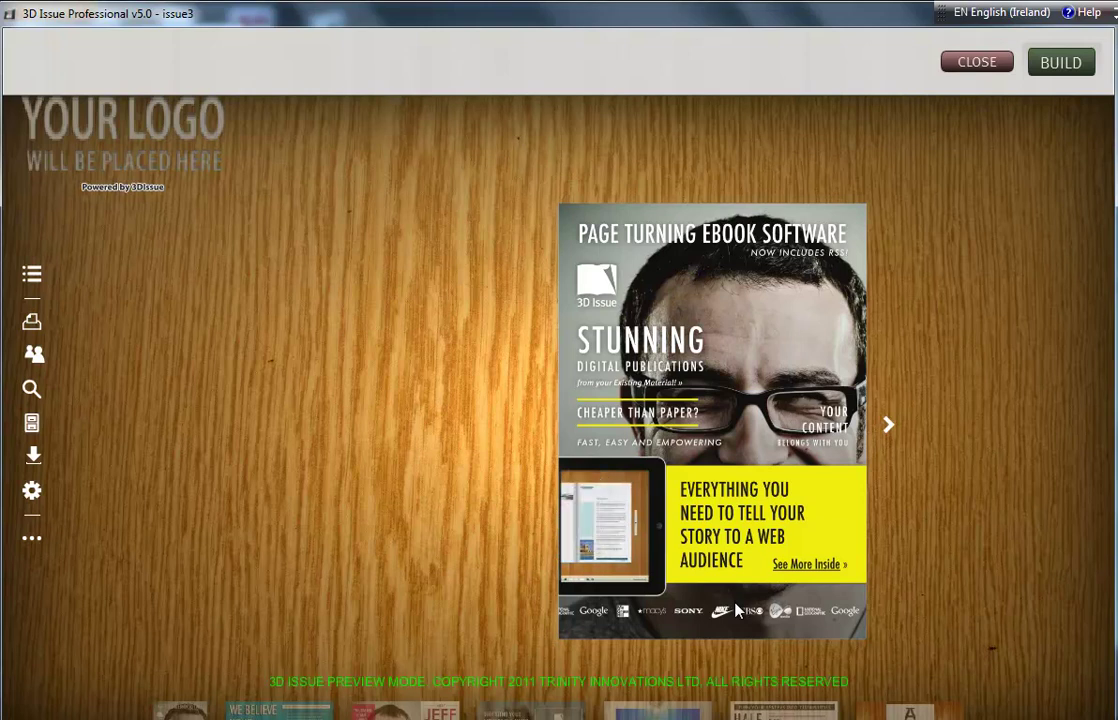
{"action": "left_click", "coordinate": [885, 427]}
{"action": "left_click", "coordinate": [887, 430]}
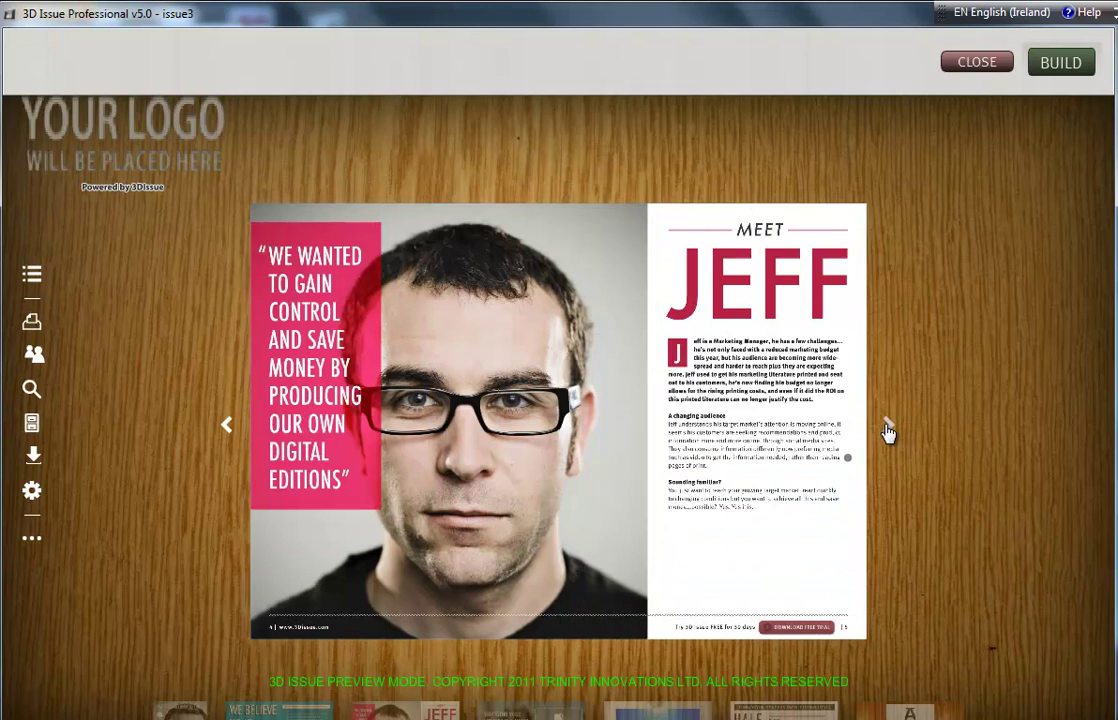
{"action": "left_click", "coordinate": [887, 430]}
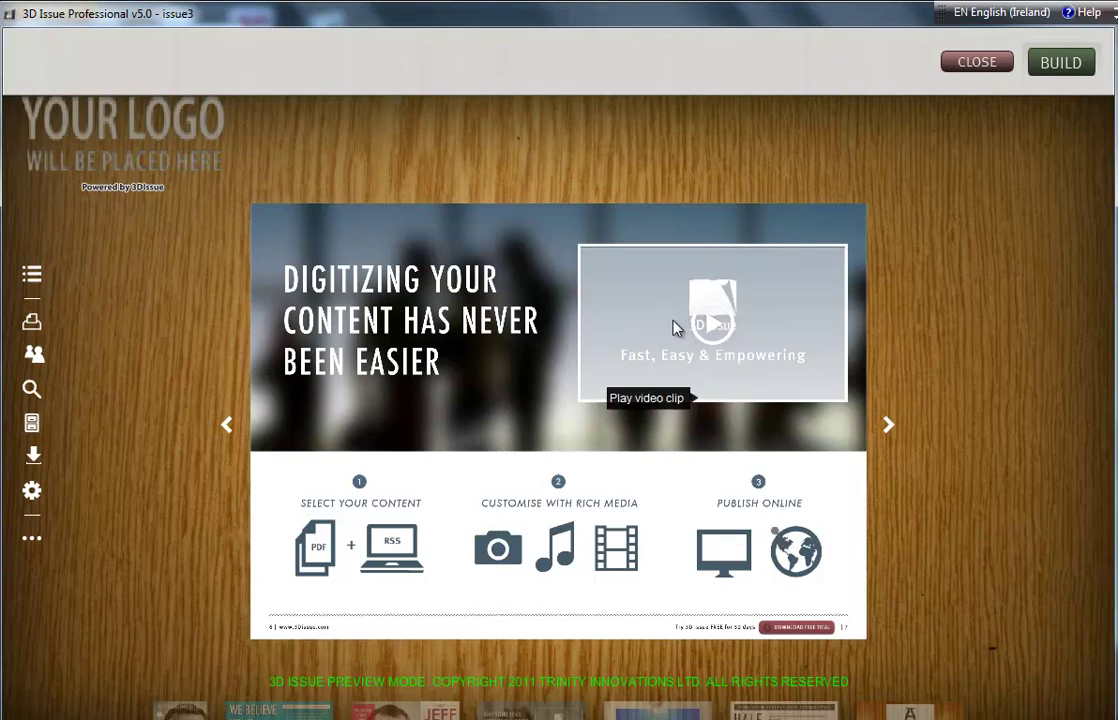
Play the page 7 video, skip ahead in it, and close the preview
{"action": "left_click", "coordinate": [706, 316]}
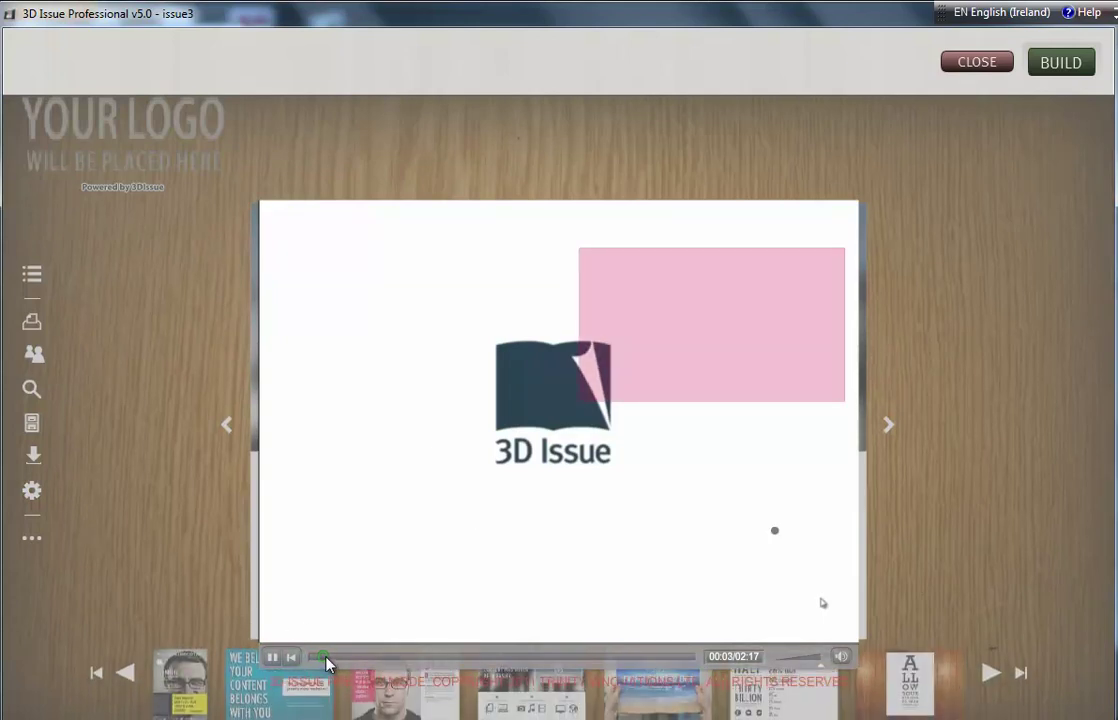
{"action": "left_click_drag", "start_coordinate": [328, 657], "coordinate": [400, 657]}
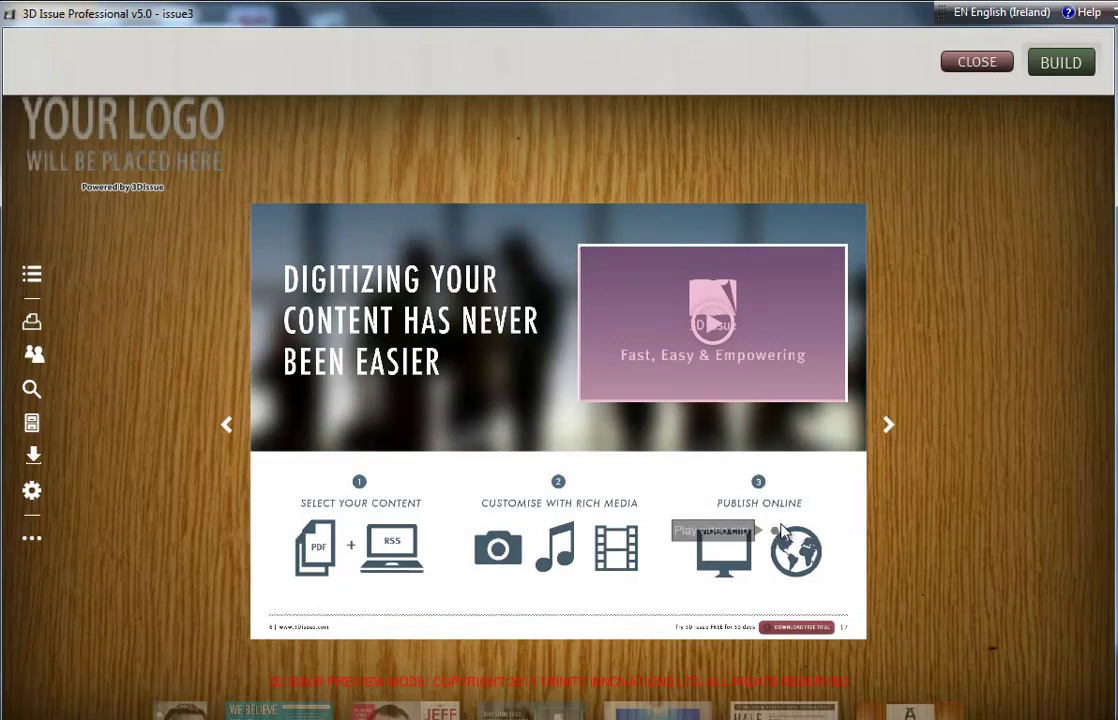
{"action": "left_click", "coordinate": [990, 62]}
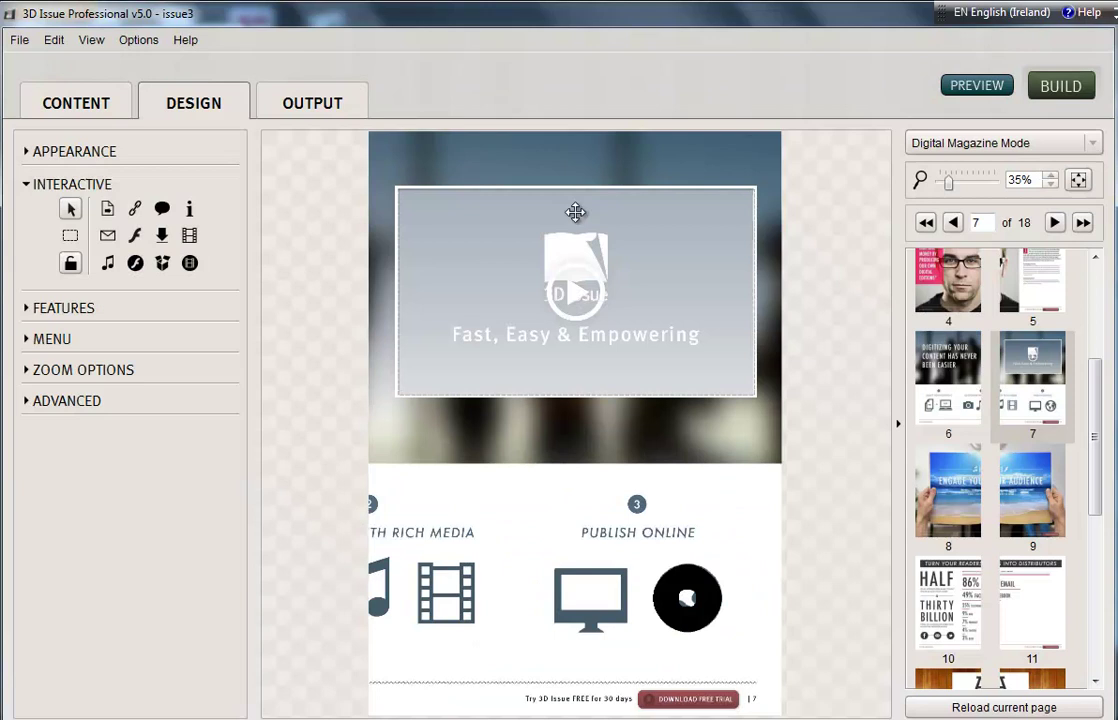
{"action": "left_click", "coordinate": [584, 233]}
{"action": "double_click", "coordinate": [584, 238]}
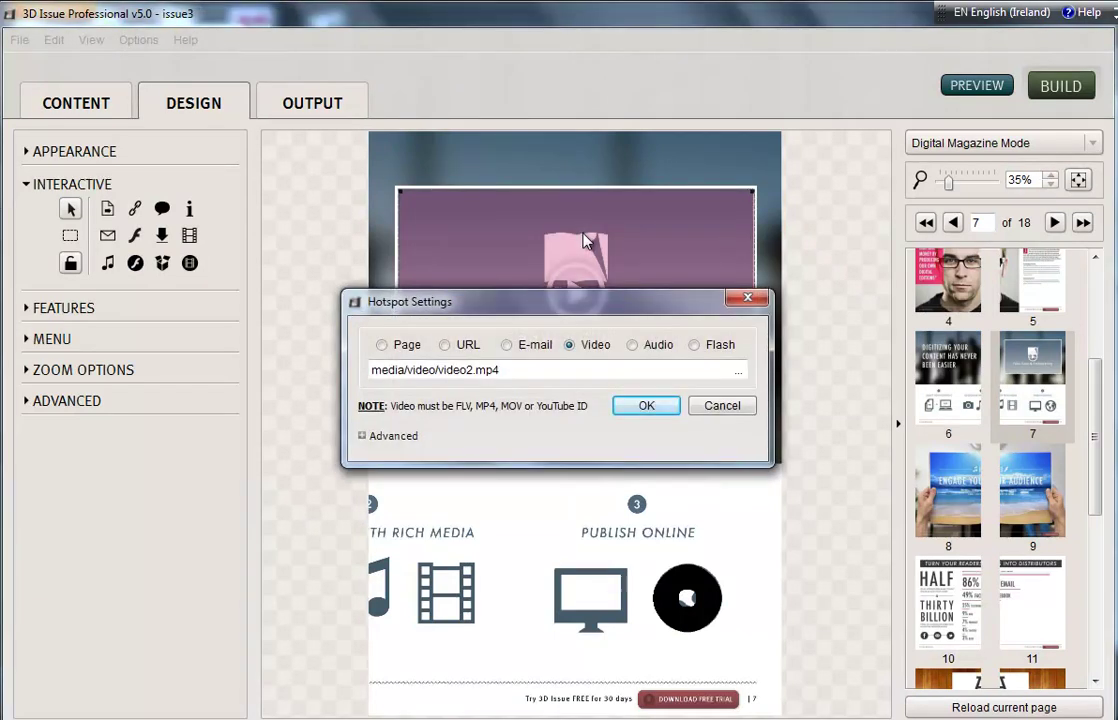
{"action": "left_click", "coordinate": [363, 436]}
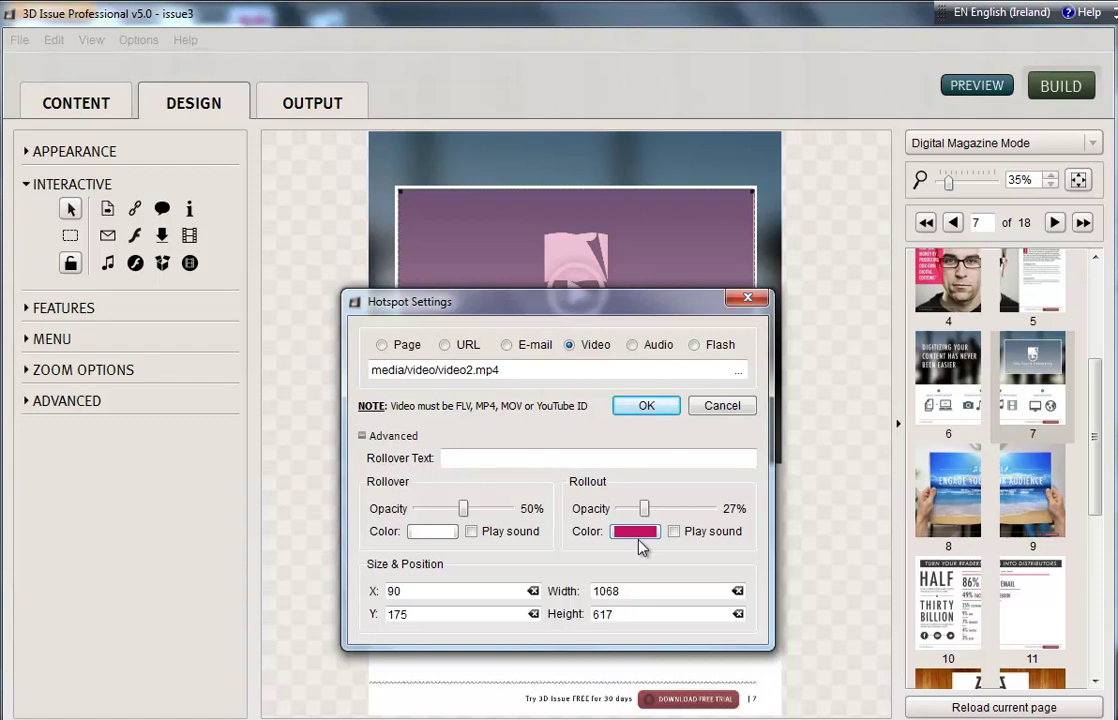
{"action": "left_click", "coordinate": [667, 406]}
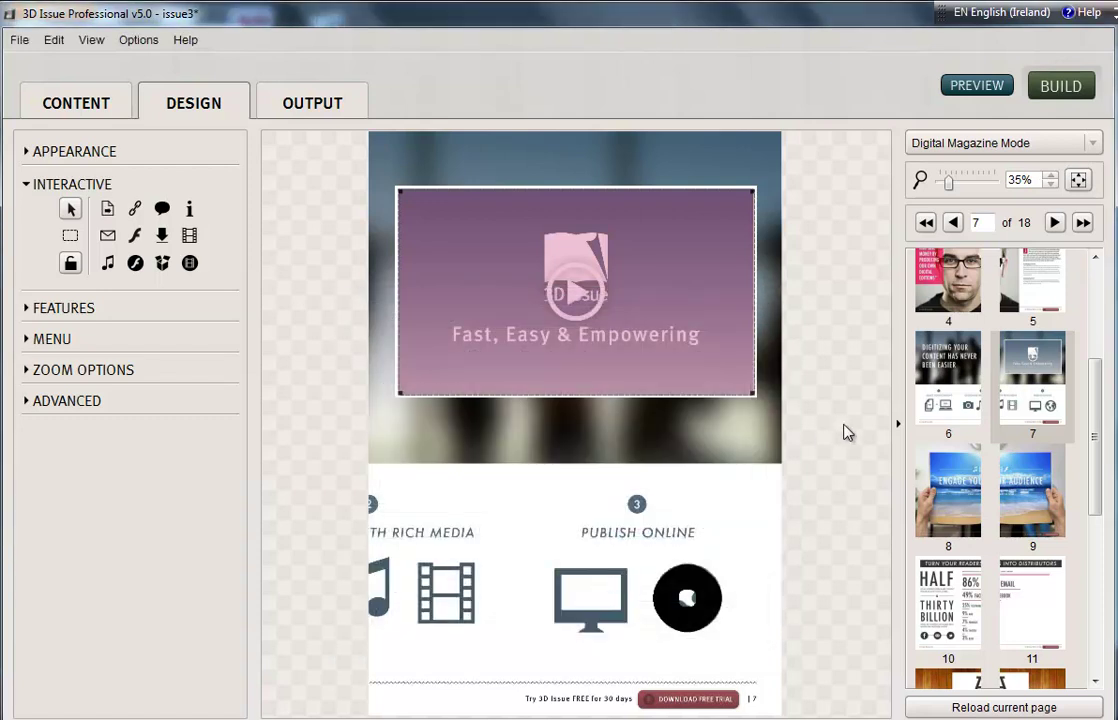